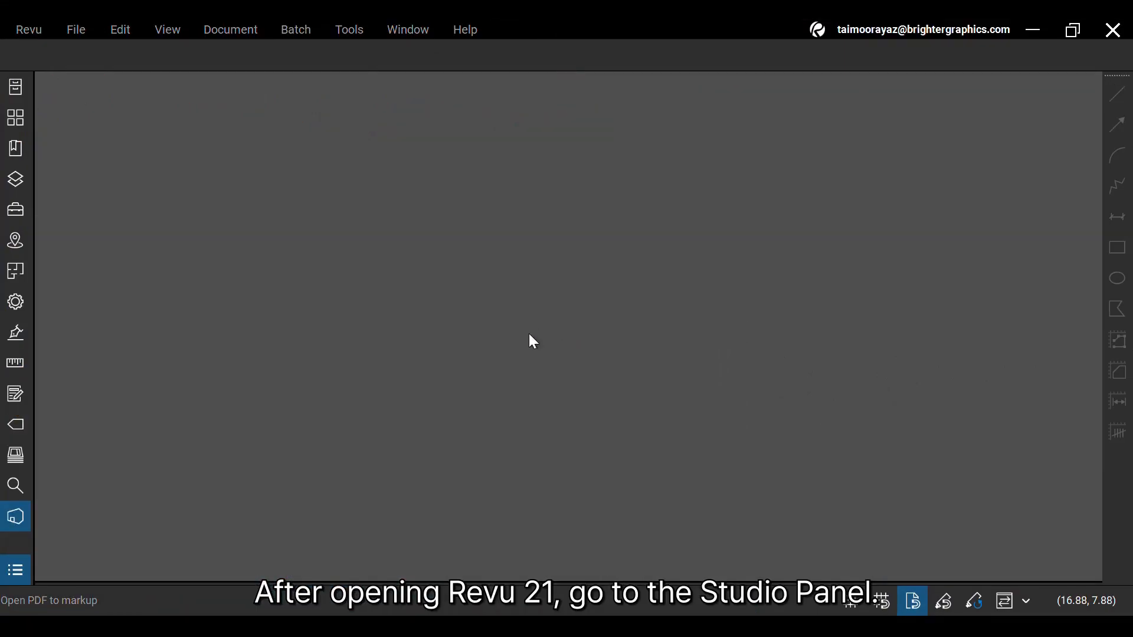
- Show the joined projects in Studio and open Sample Project BG
click(15, 516)
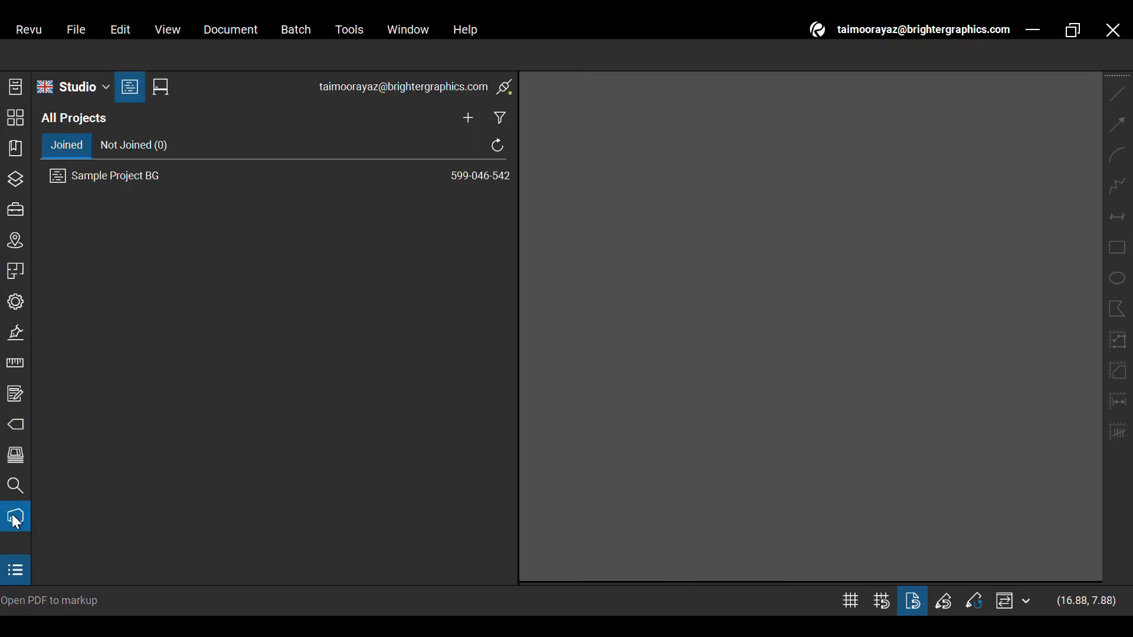
click(166, 95)
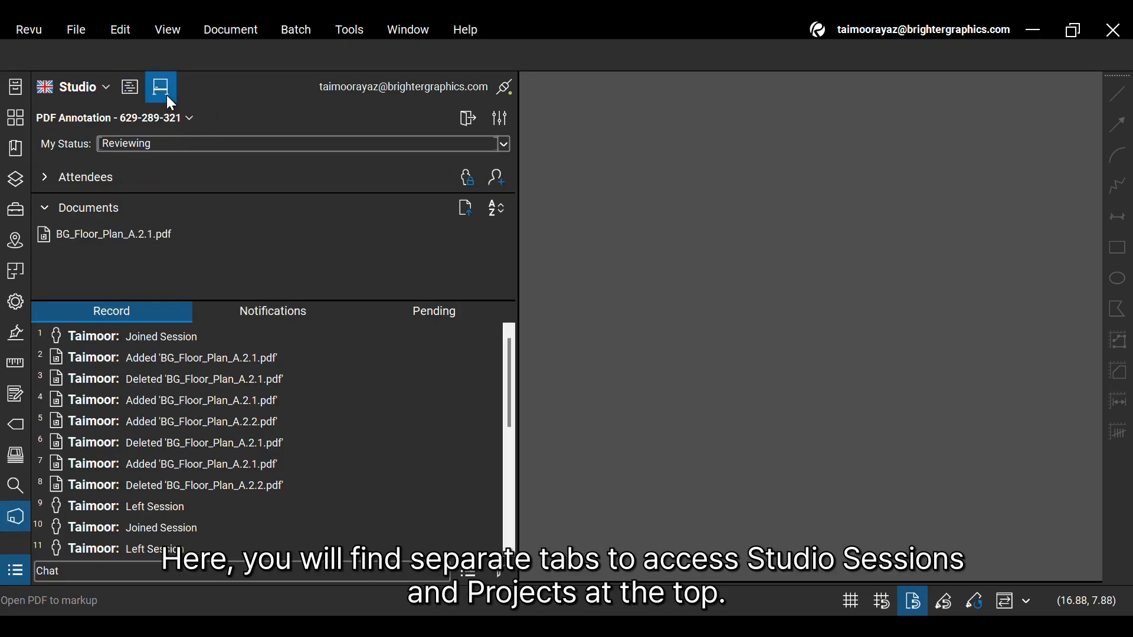
click(134, 103)
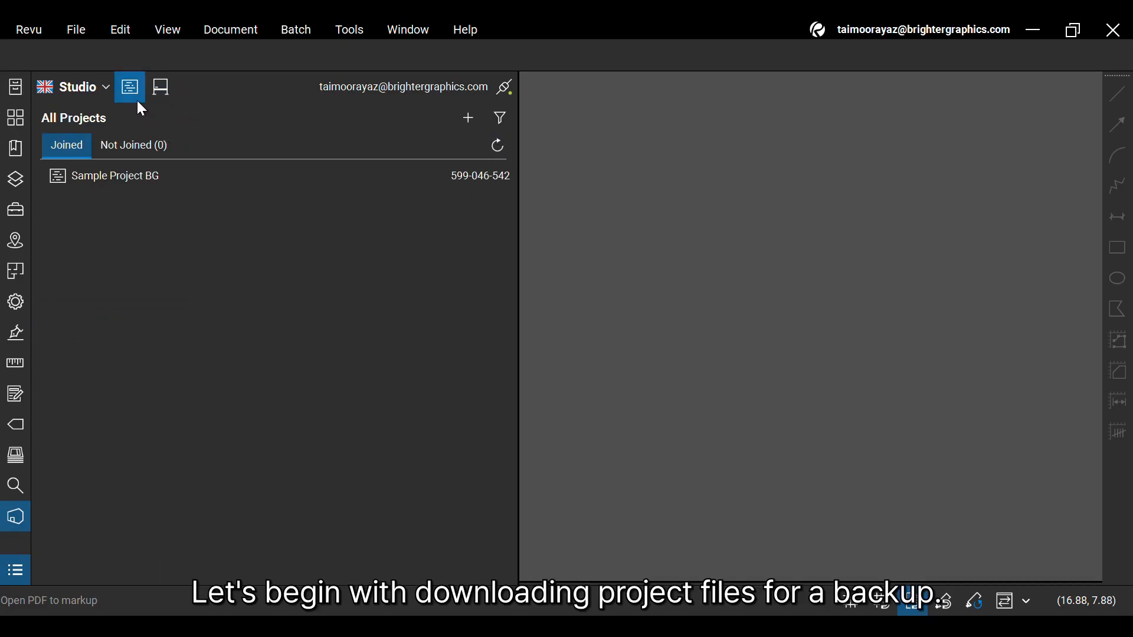
double_click(159, 183)
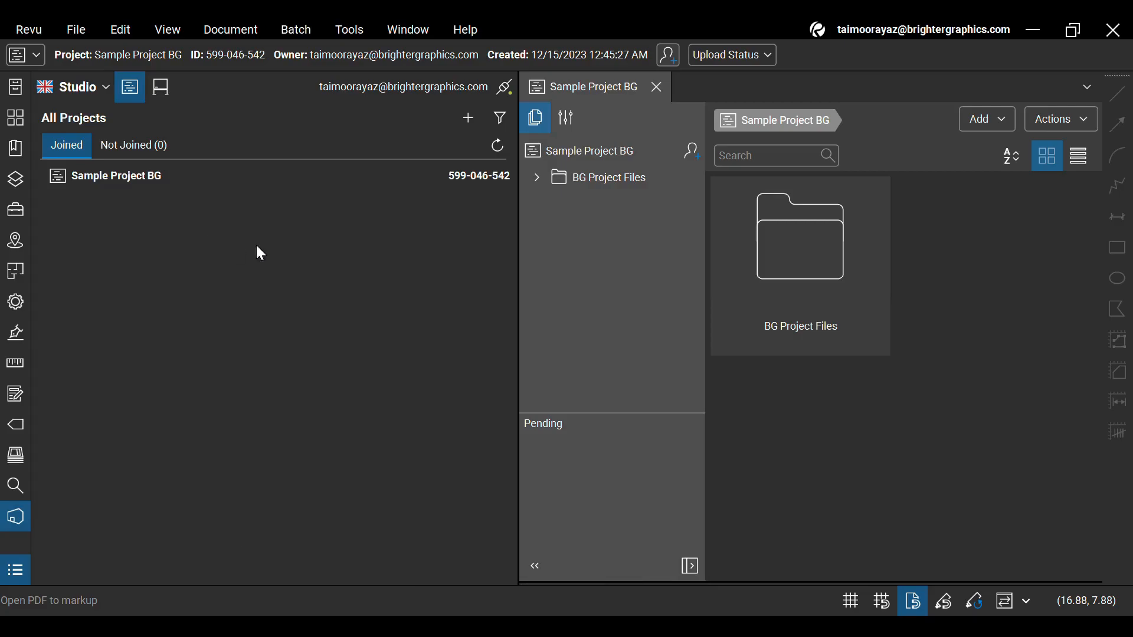
- Download a copy of the BG Project Files folder into a new folder named BG Project in Downloads
right_click(644, 182)
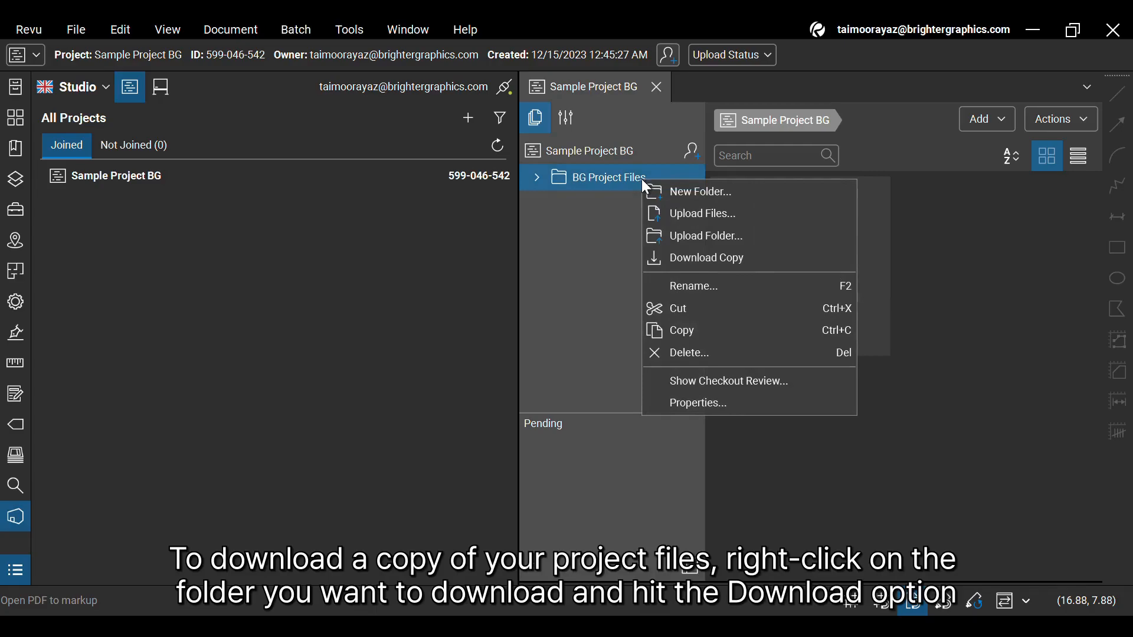
click(746, 258)
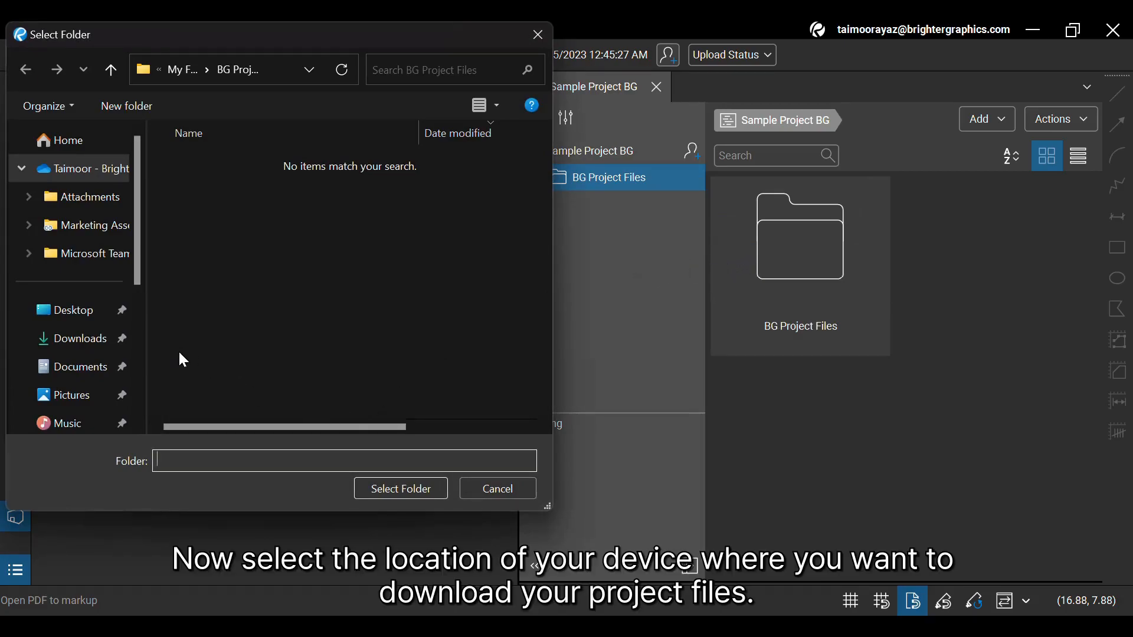
click(85, 352)
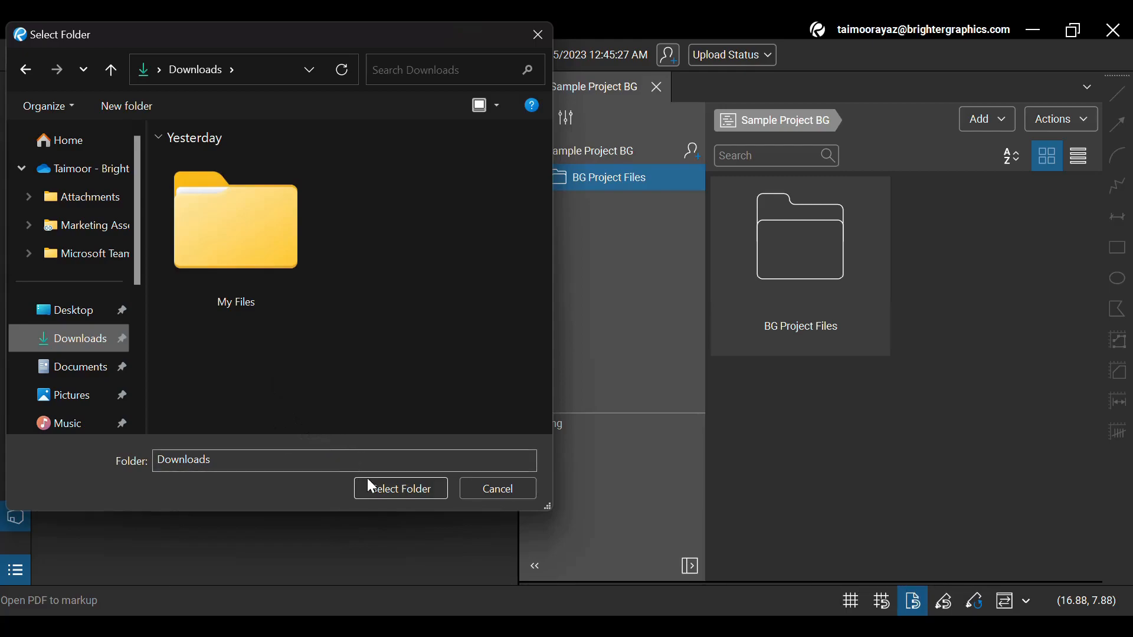
right_click(364, 311)
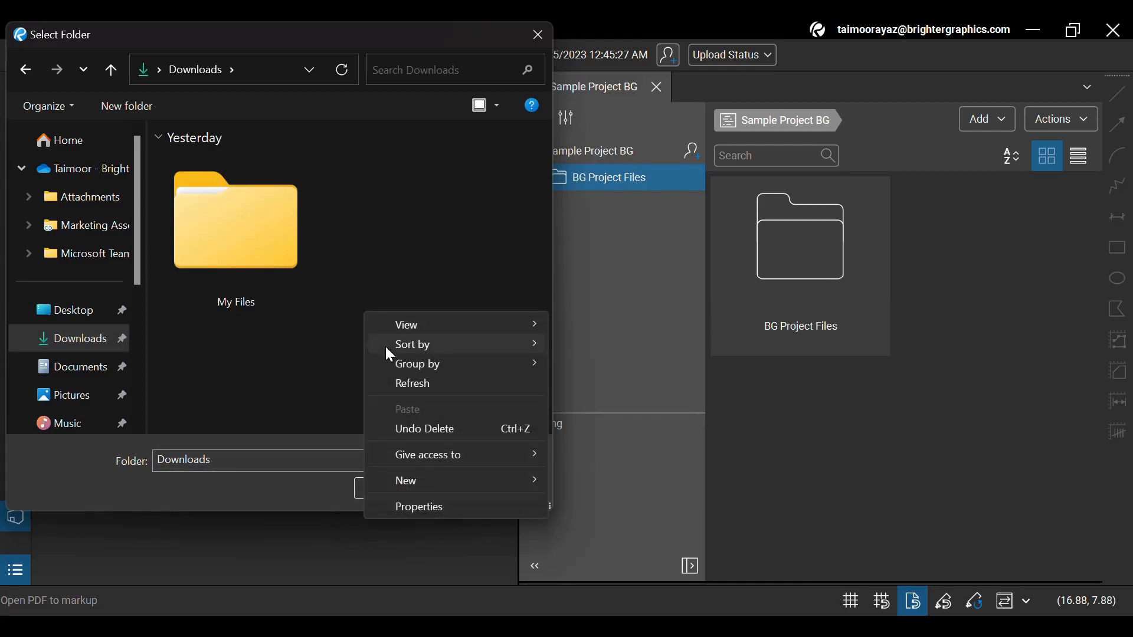
click(437, 472)
click(606, 263)
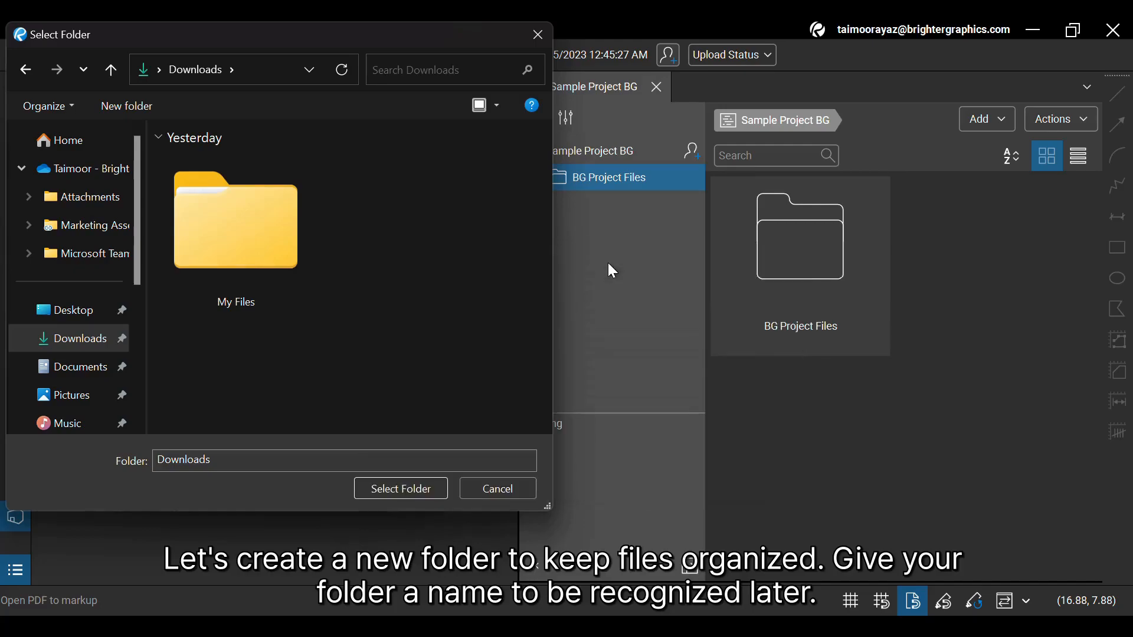
text(BG P)
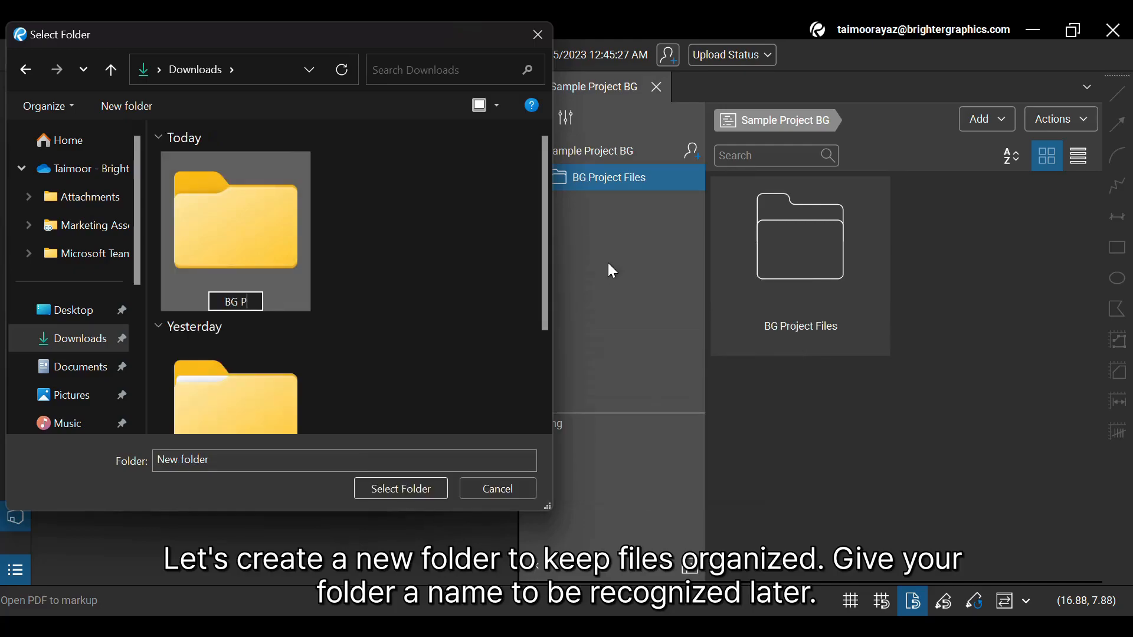
text(roject)
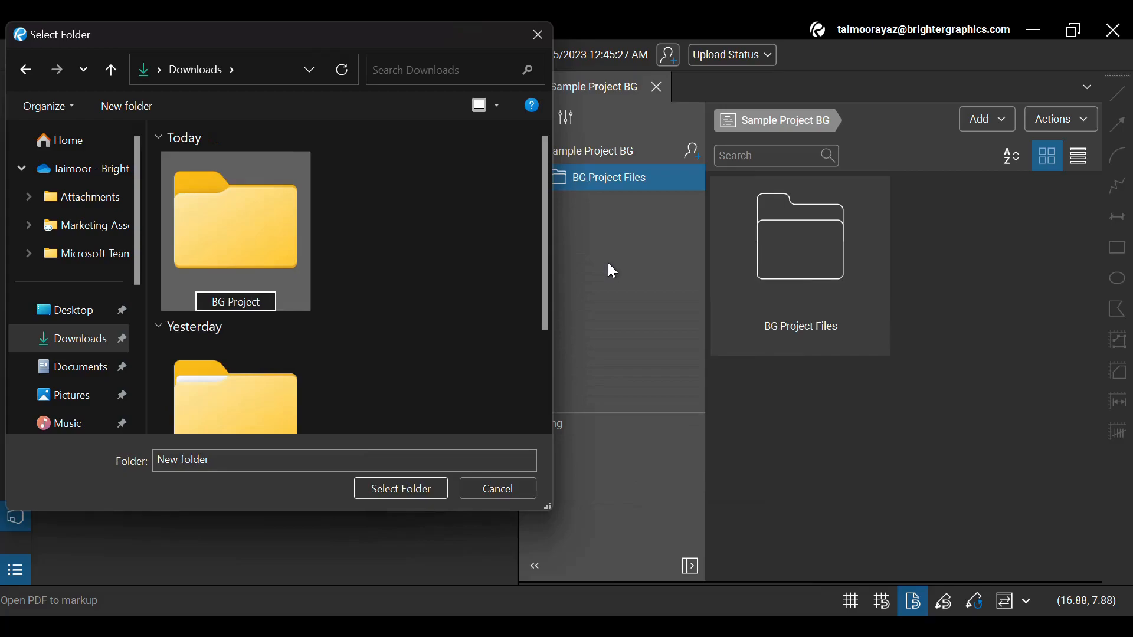
click(200, 268)
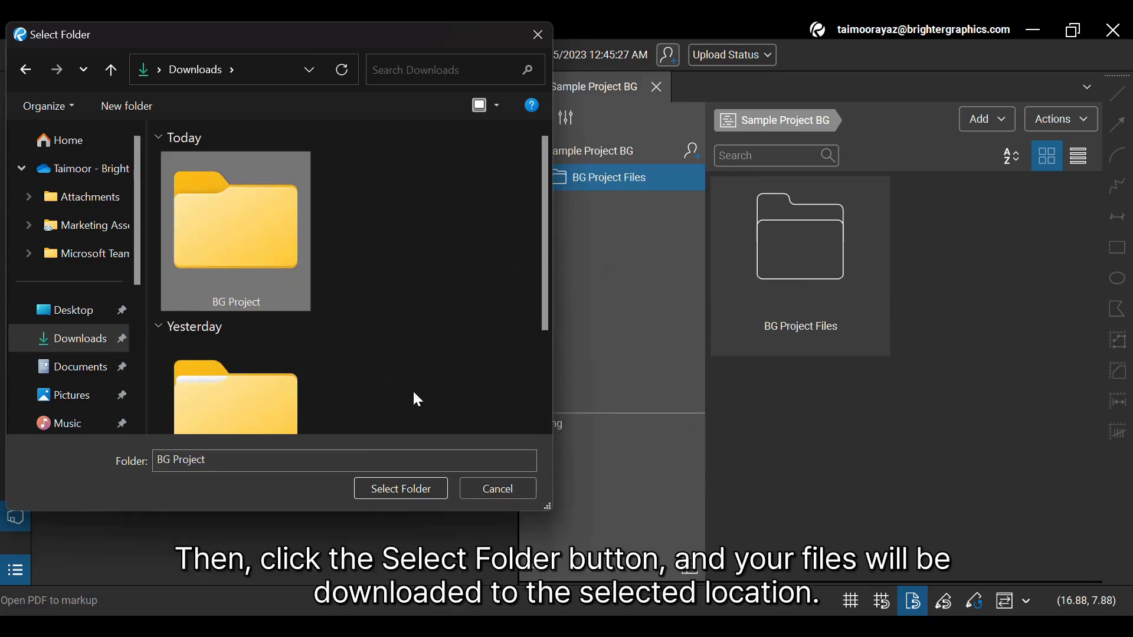
click(406, 494)
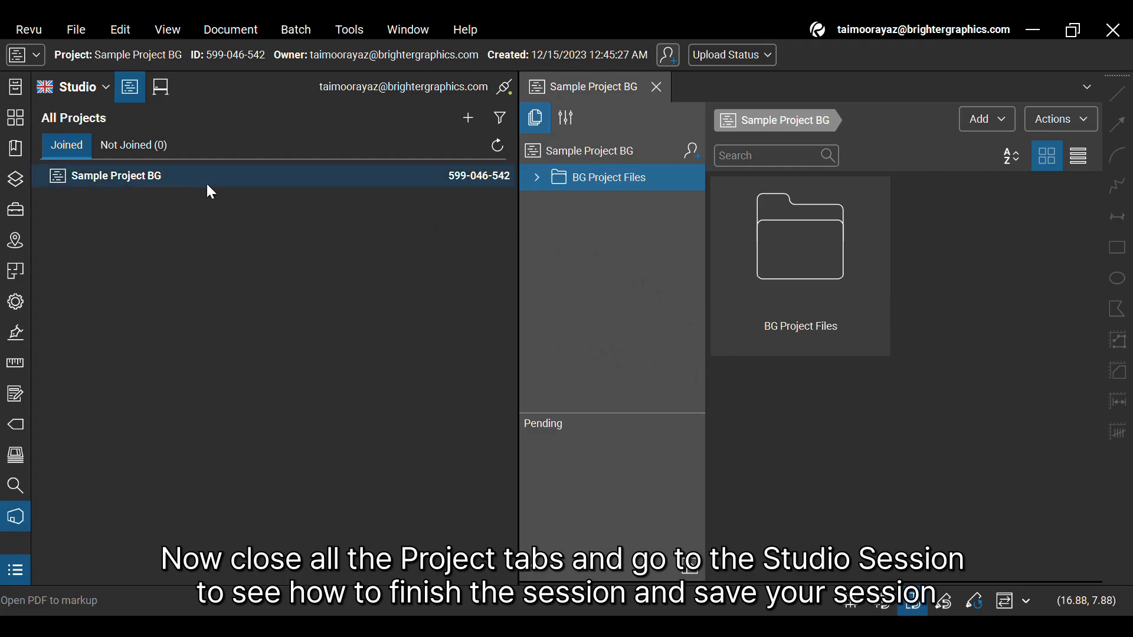
- Close the open project and switch from the PDF Annotation session to Sample Session BG
click(657, 88)
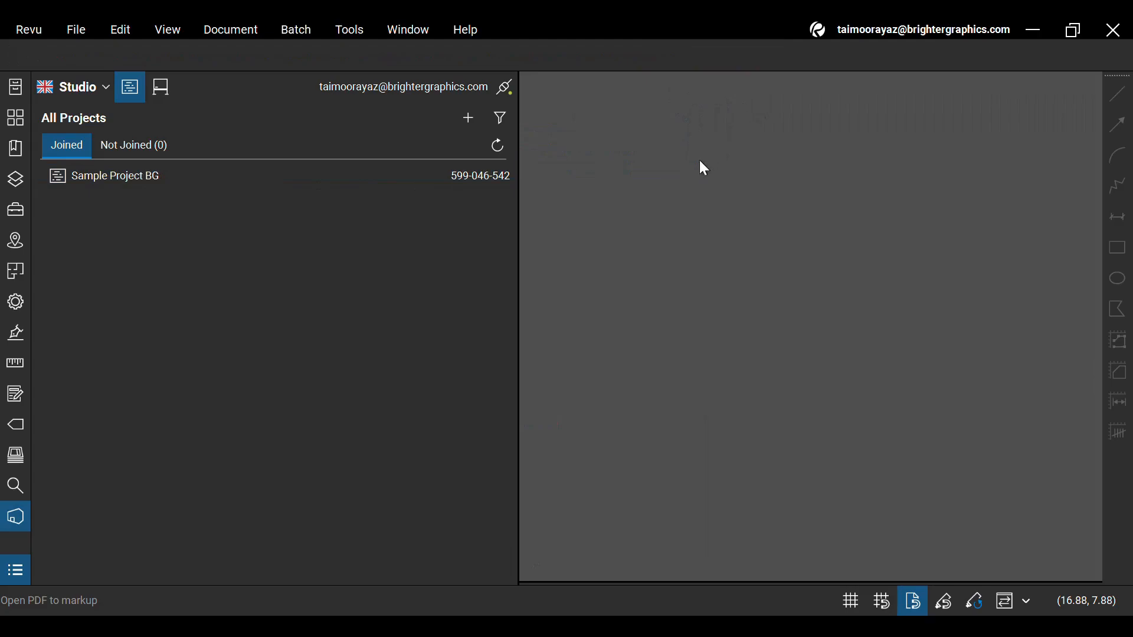
click(151, 96)
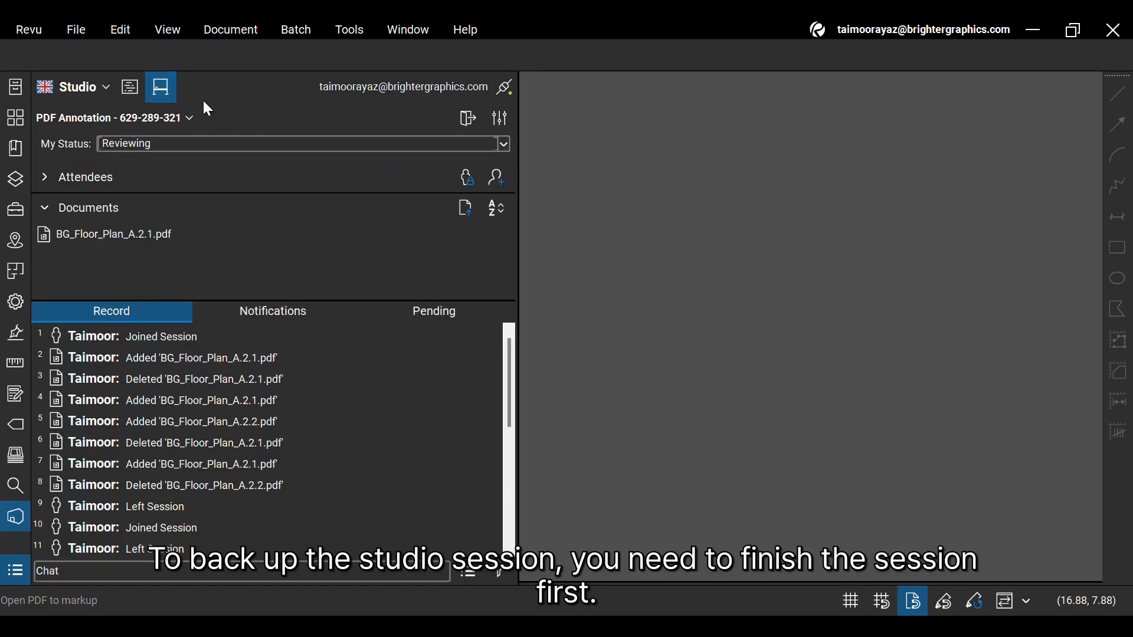
click(453, 123)
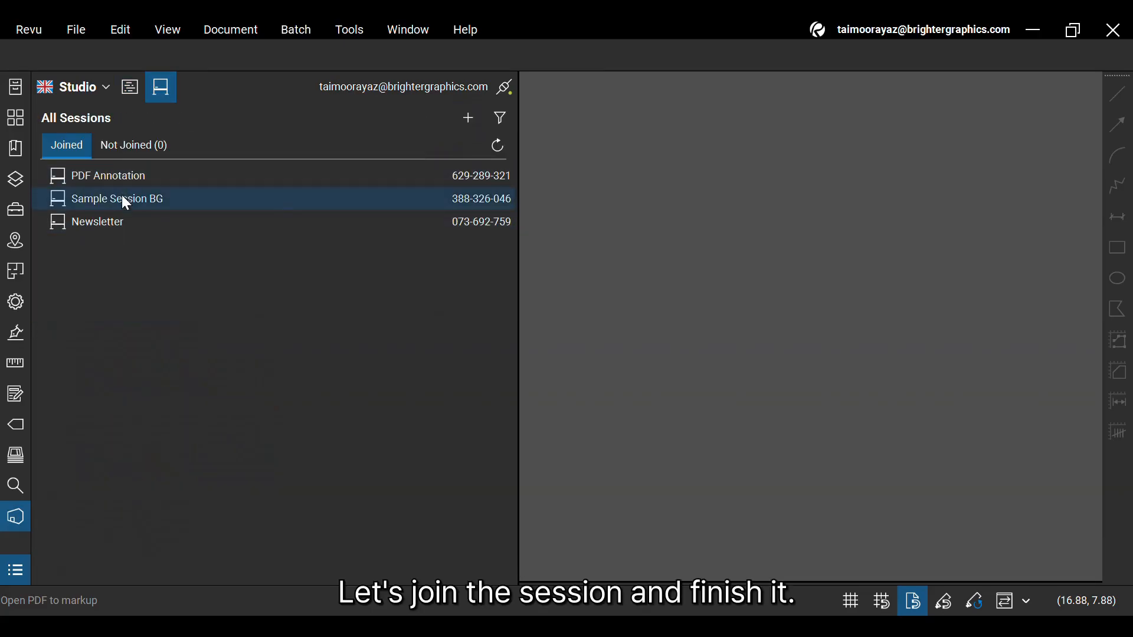
double_click(179, 202)
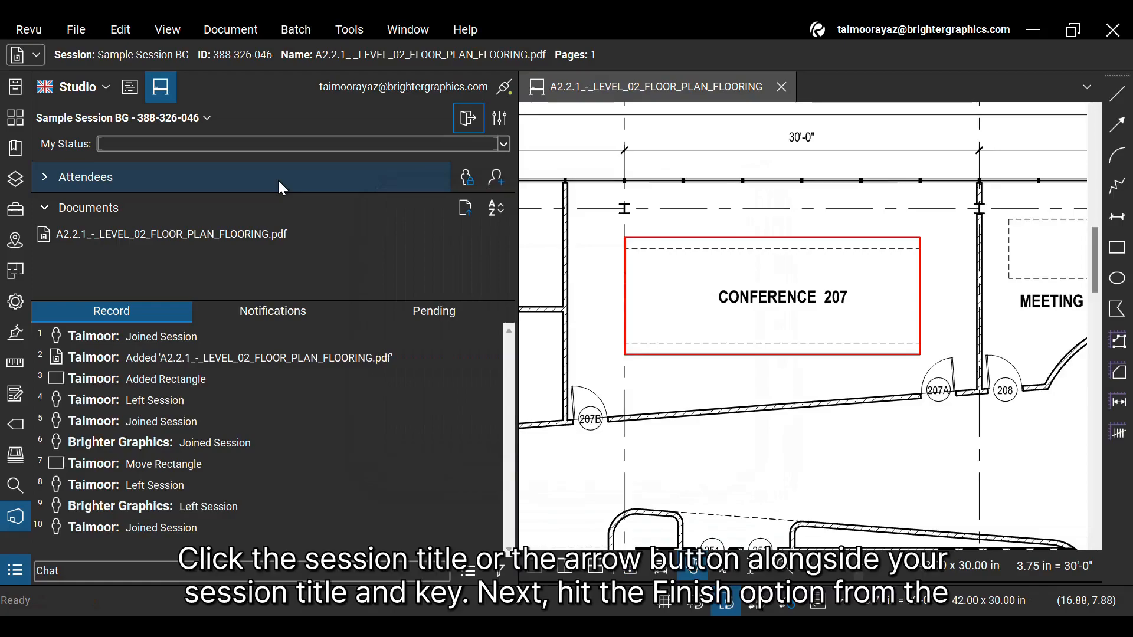
- Start finishing Sample Session BG and enable closing files after finishing
click(208, 119)
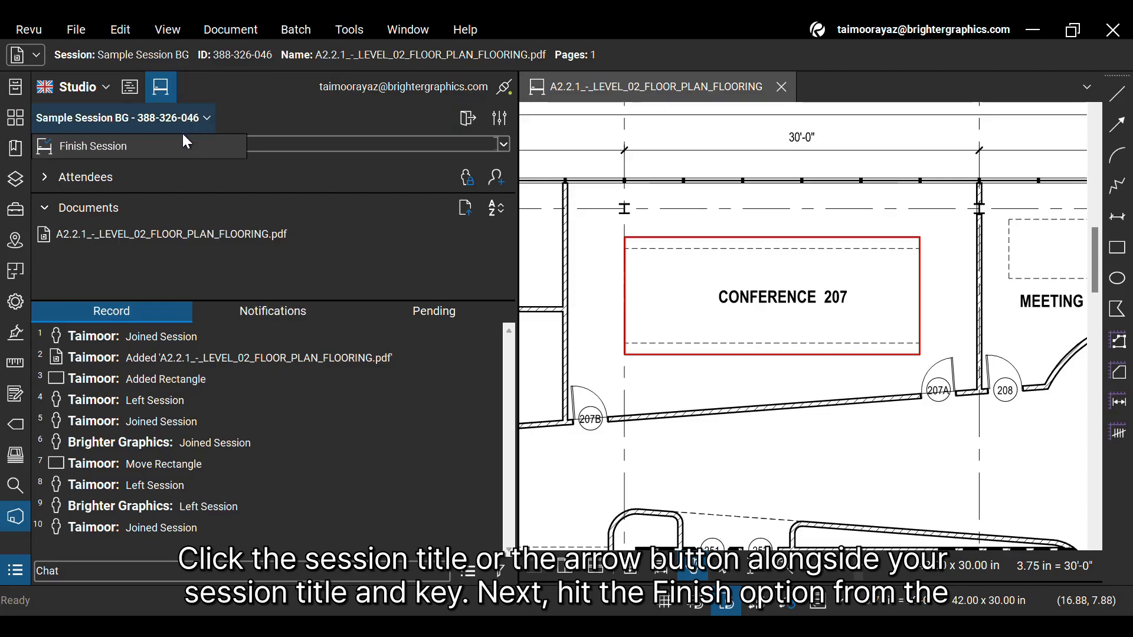
click(135, 146)
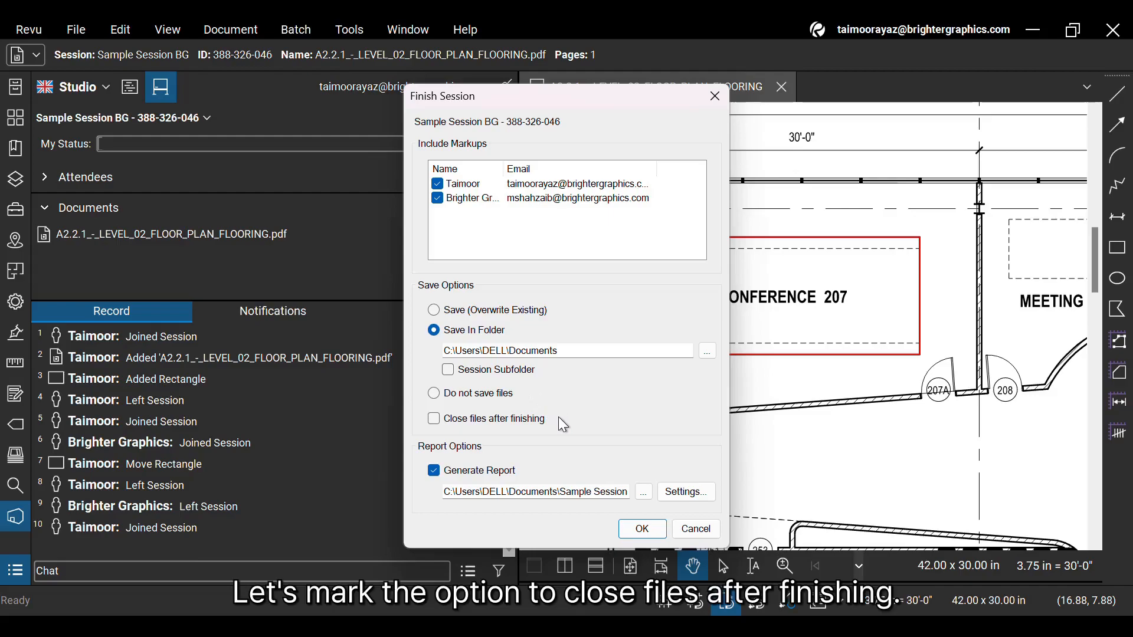
click(483, 425)
- Set the session files' save location to a new folder named BG Session in Downloads
click(704, 353)
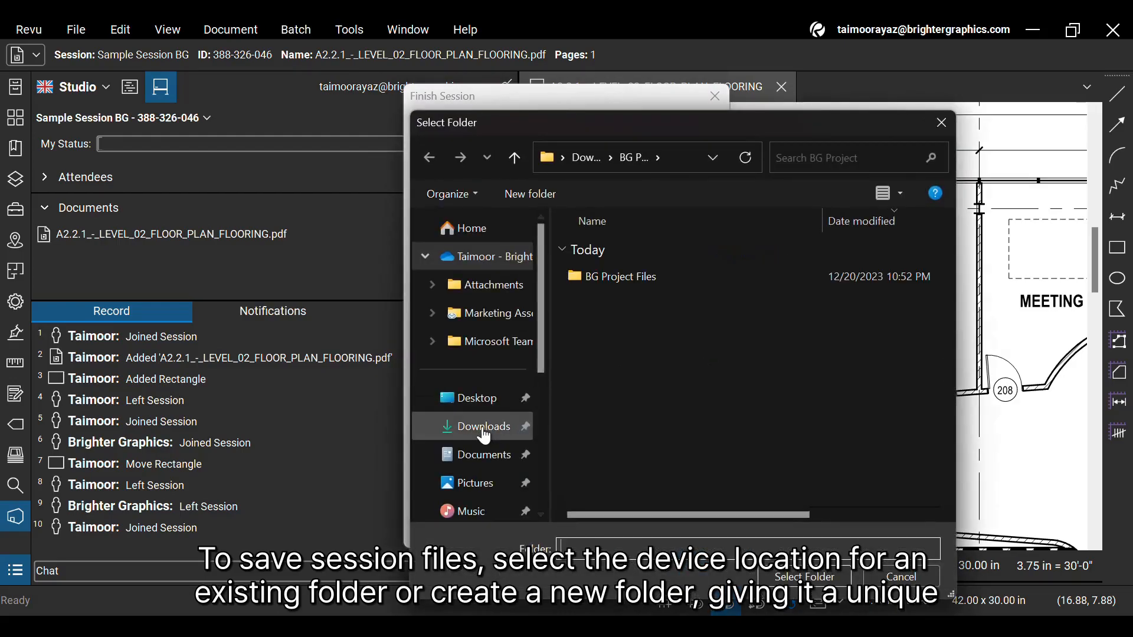
click(479, 429)
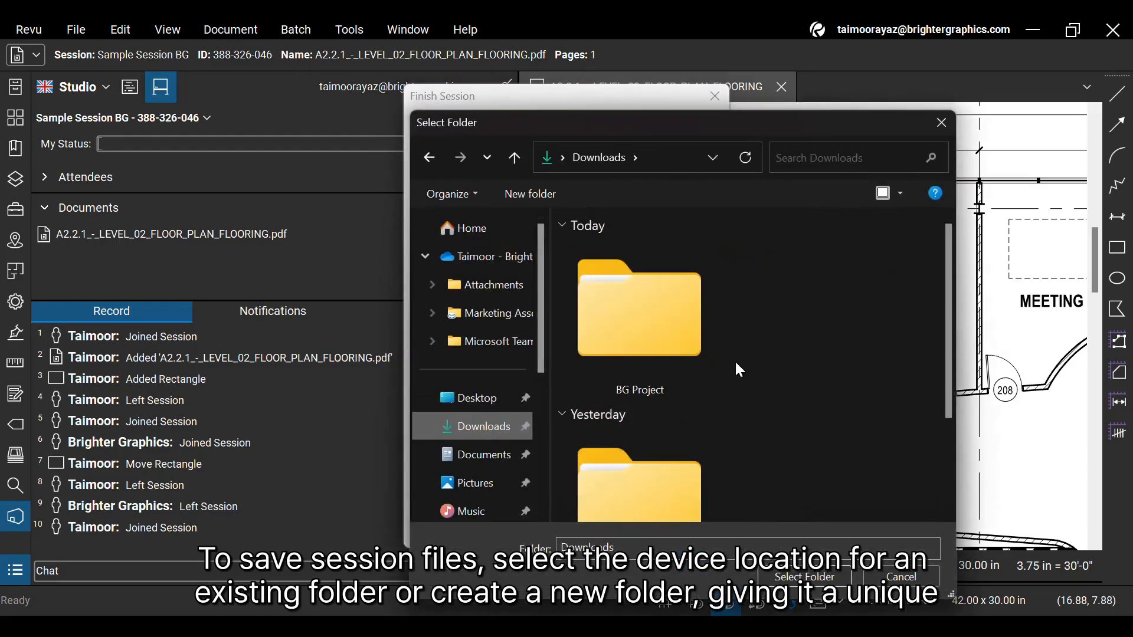
right_click(805, 319)
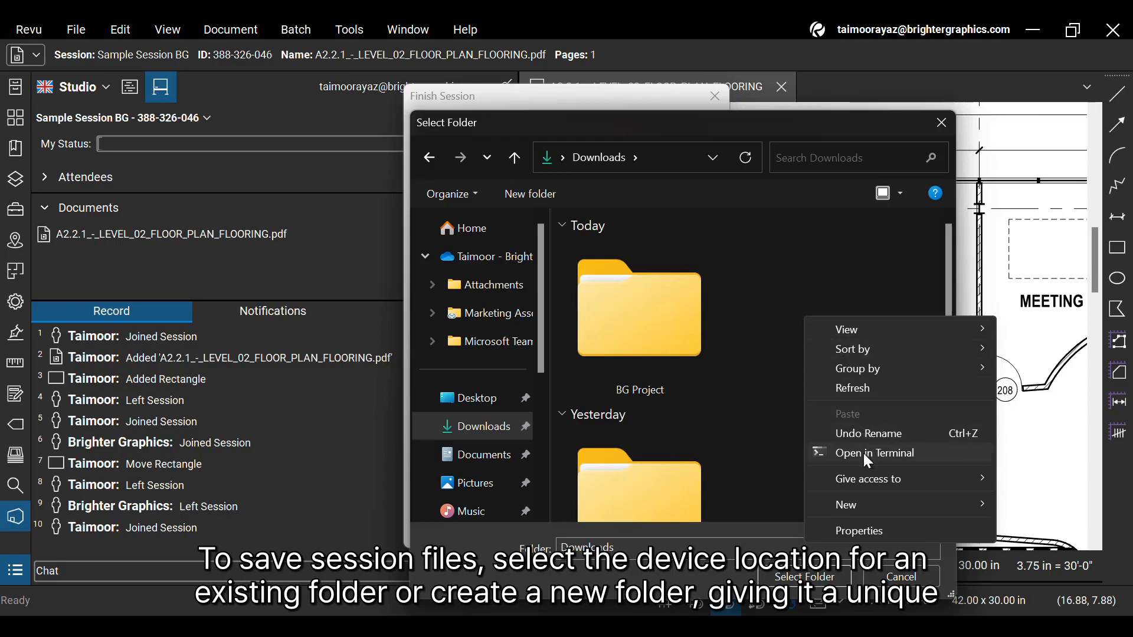
mouse_move(880, 498)
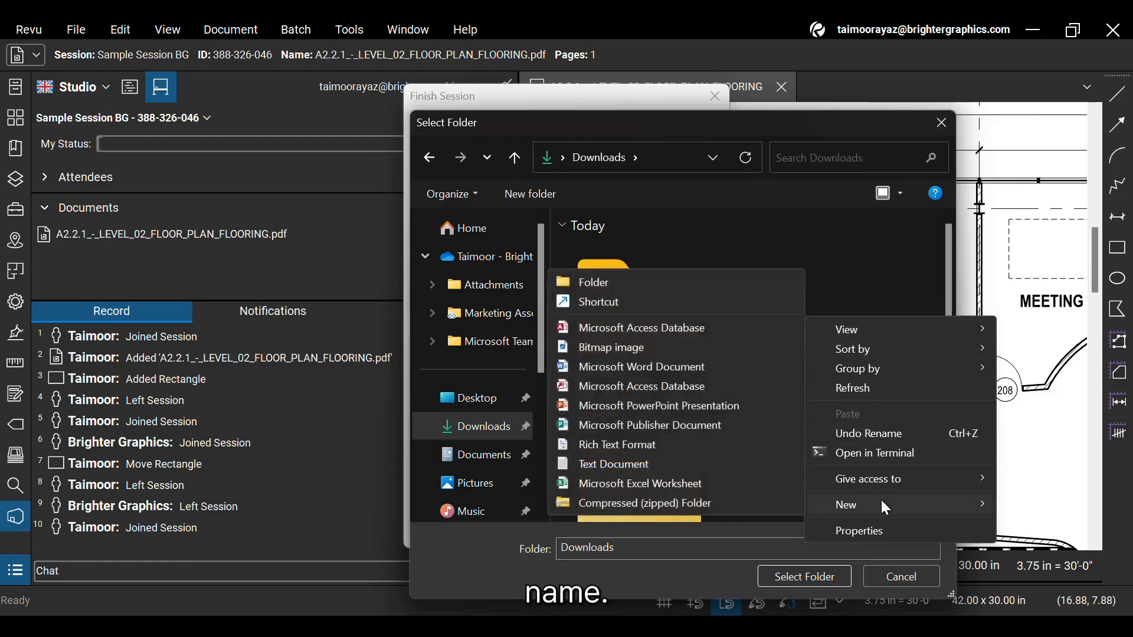
click(702, 284)
text(BG Session)
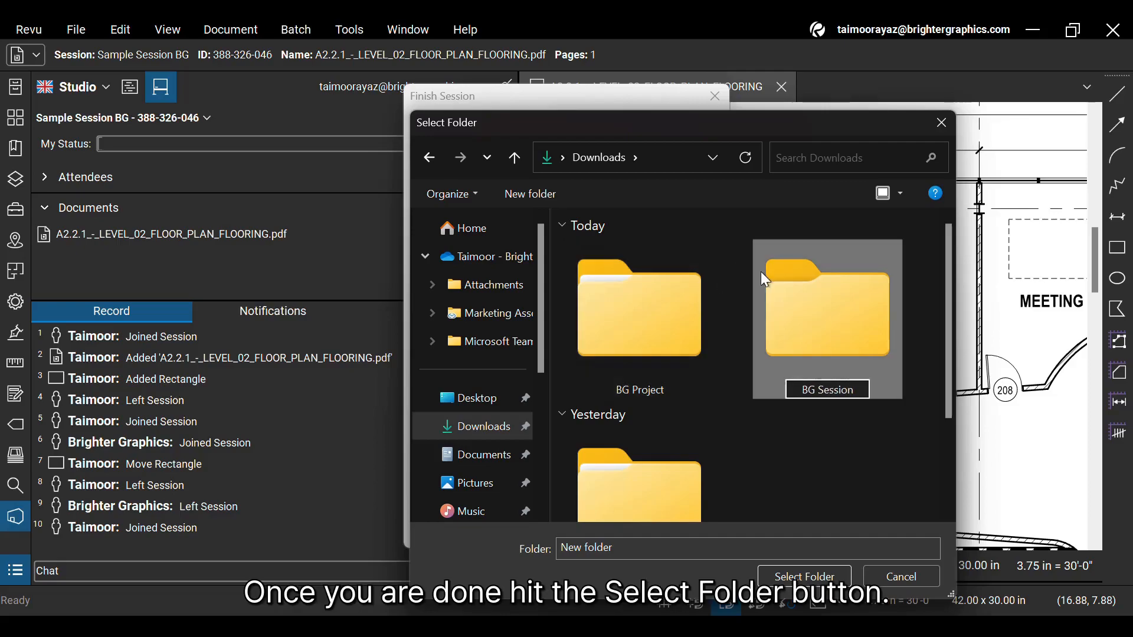
key(Return)
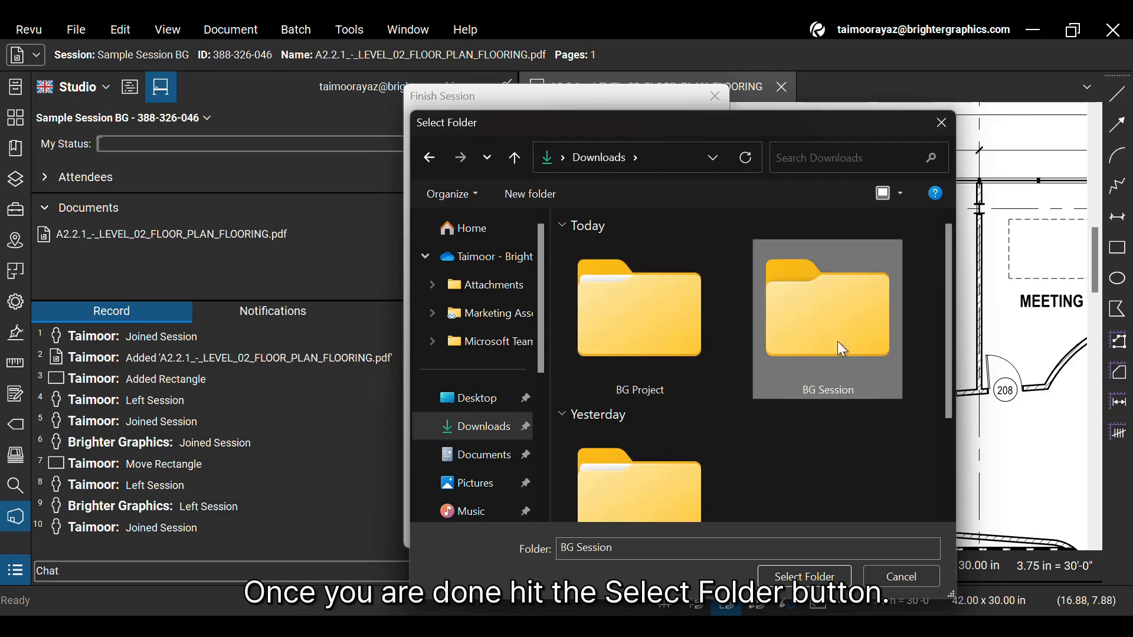
click(838, 583)
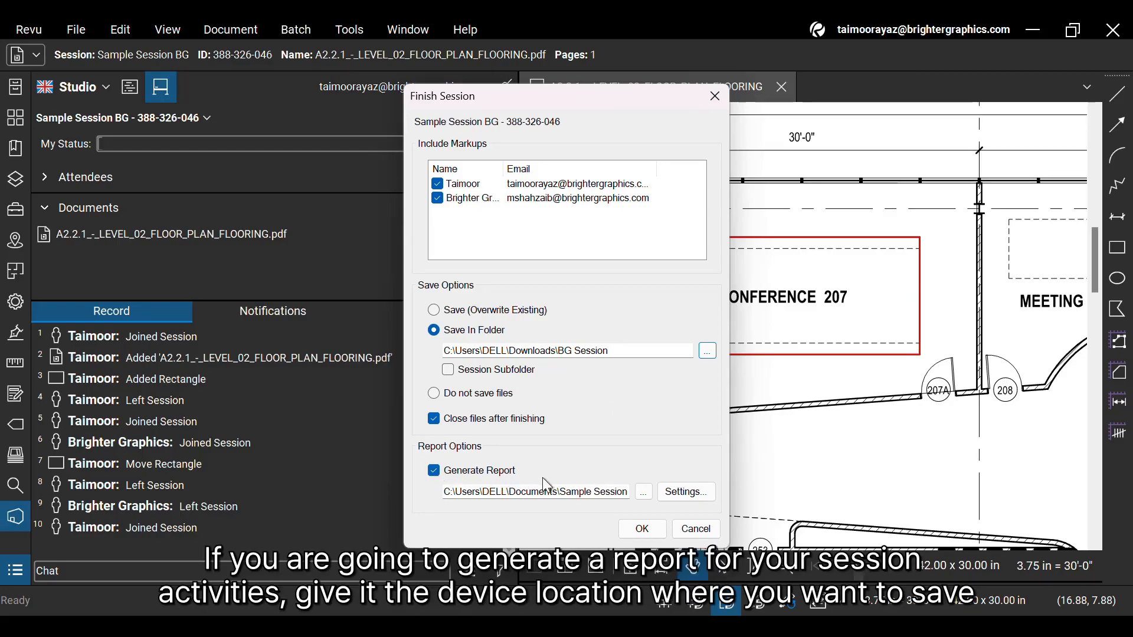
- Set the session report to save in the BG Session folder in Downloads, keeping the suggested file name
click(644, 492)
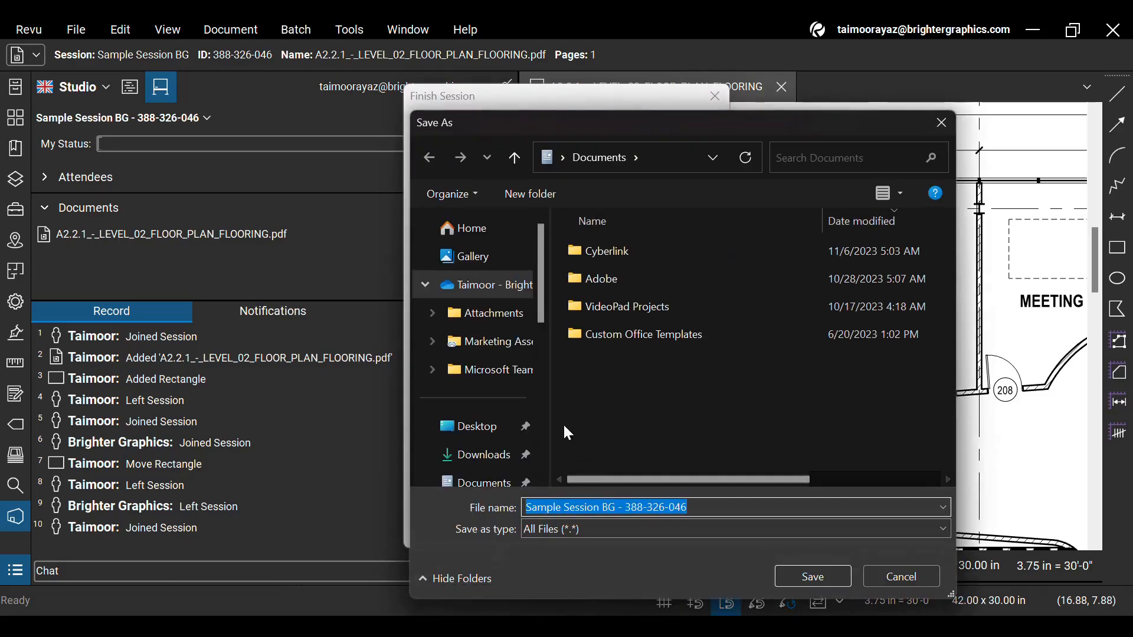
click(499, 454)
click(820, 331)
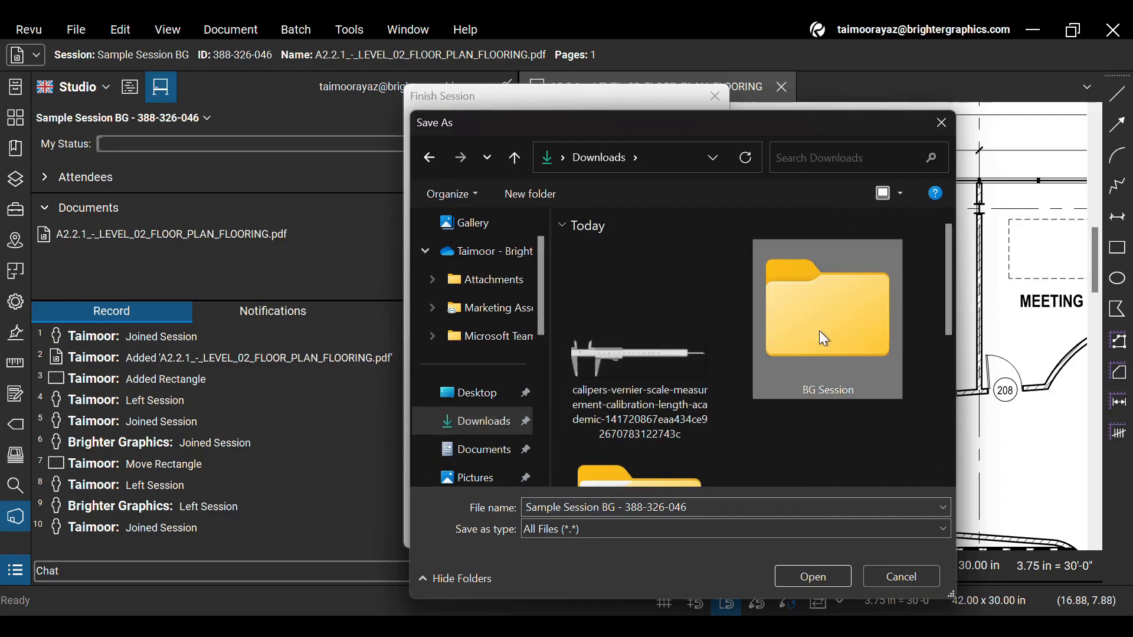
double_click(832, 367)
click(819, 576)
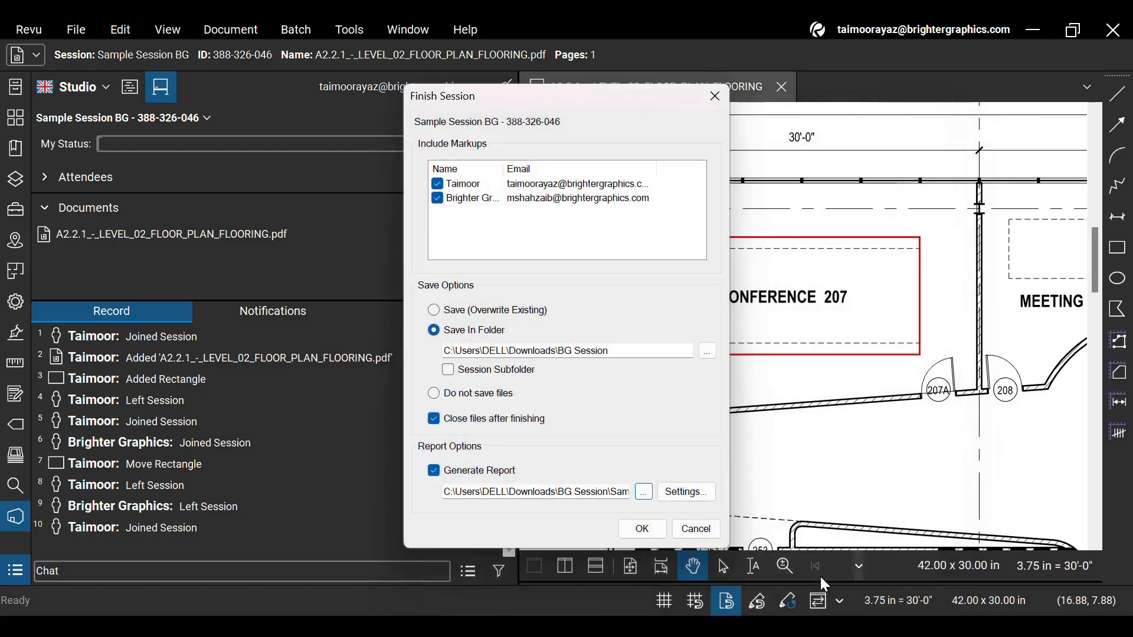
- Finish the session with the chosen save and report options, and close the generated report and the Studio panel
click(653, 534)
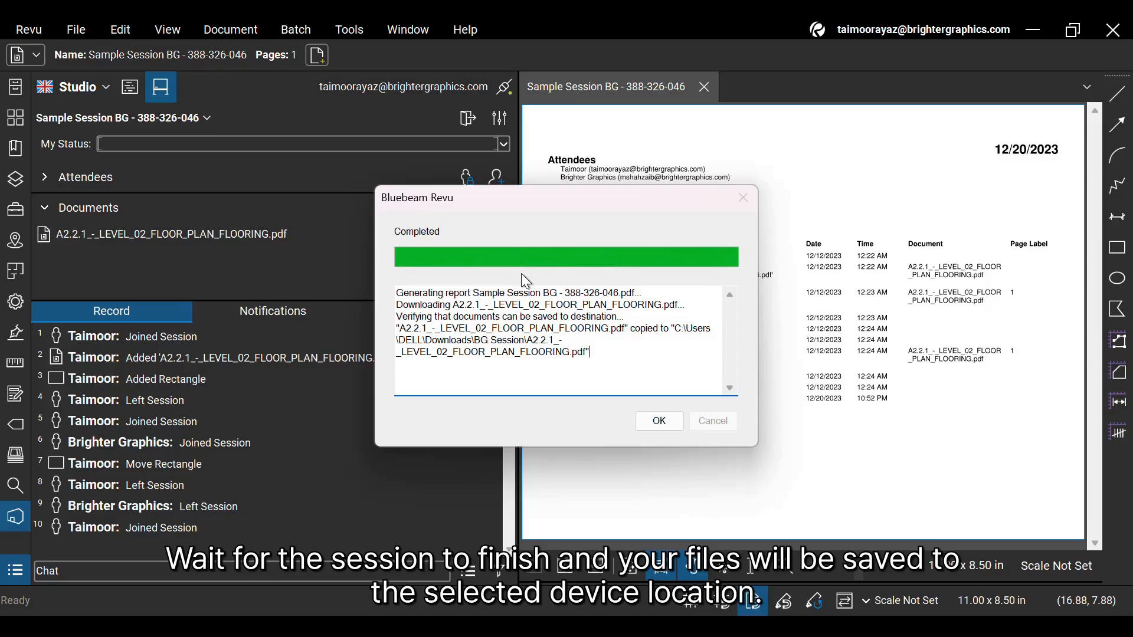
click(658, 421)
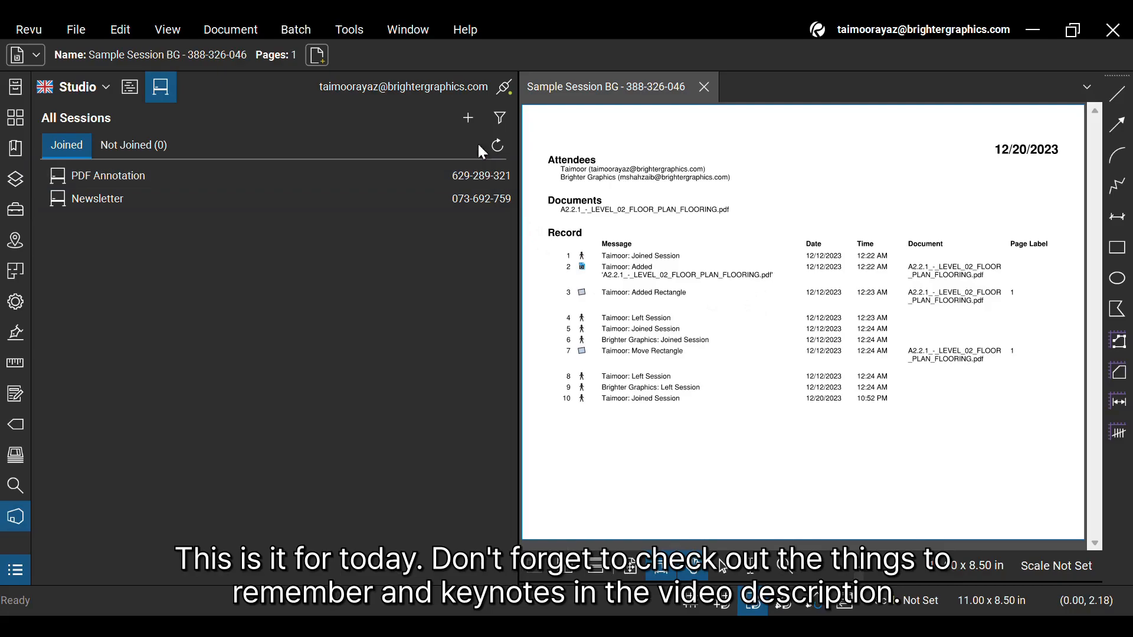
click(704, 88)
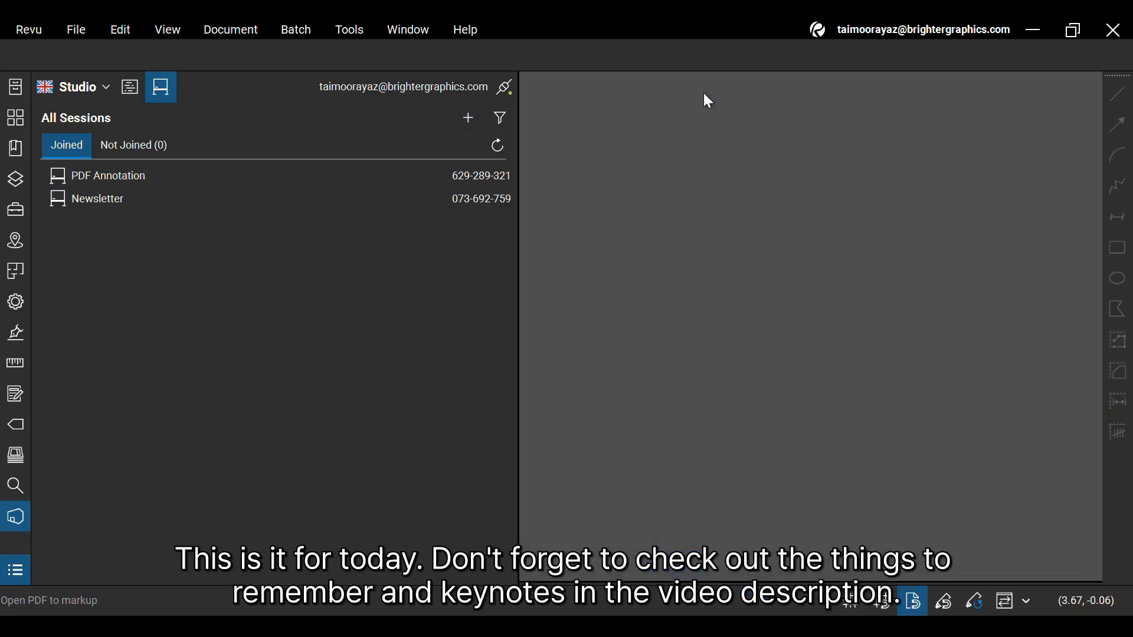
click(28, 519)
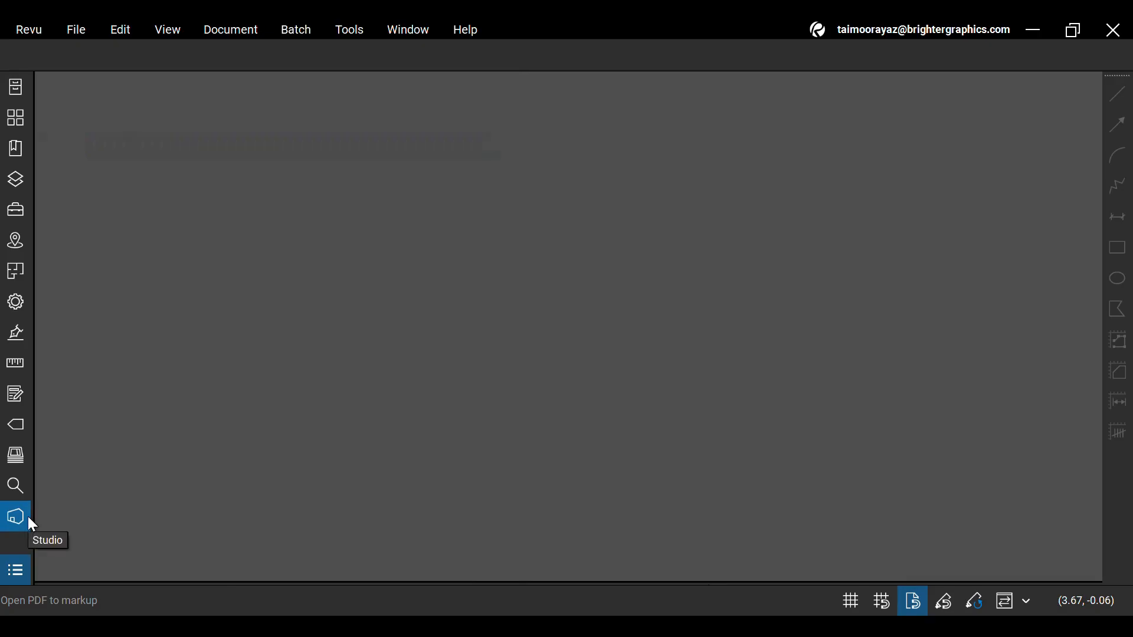